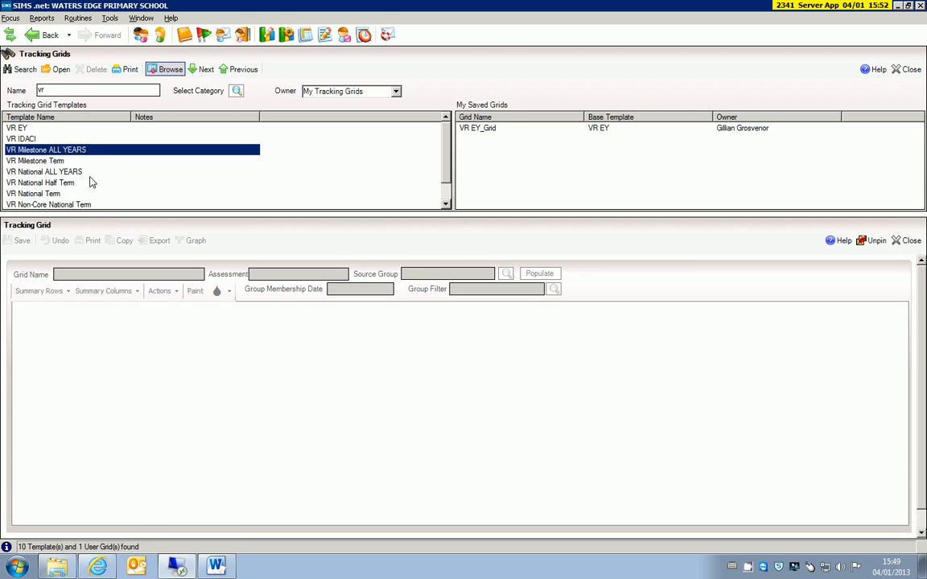
- Create a new tracking grid from the VR Milestone ALL YEARS template
click(70, 171)
scroll(78, 179, down, 1)
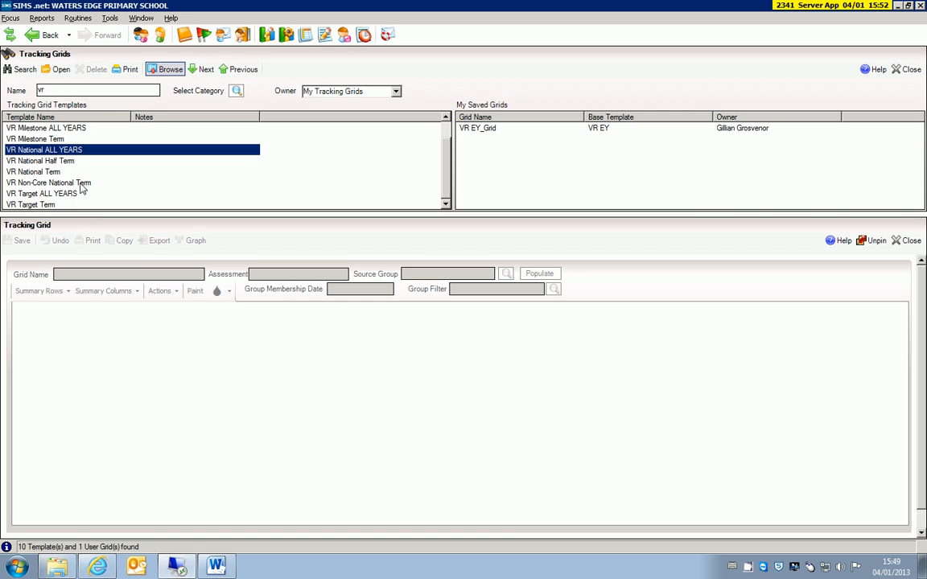
click(80, 193)
scroll(86, 204, up, 1)
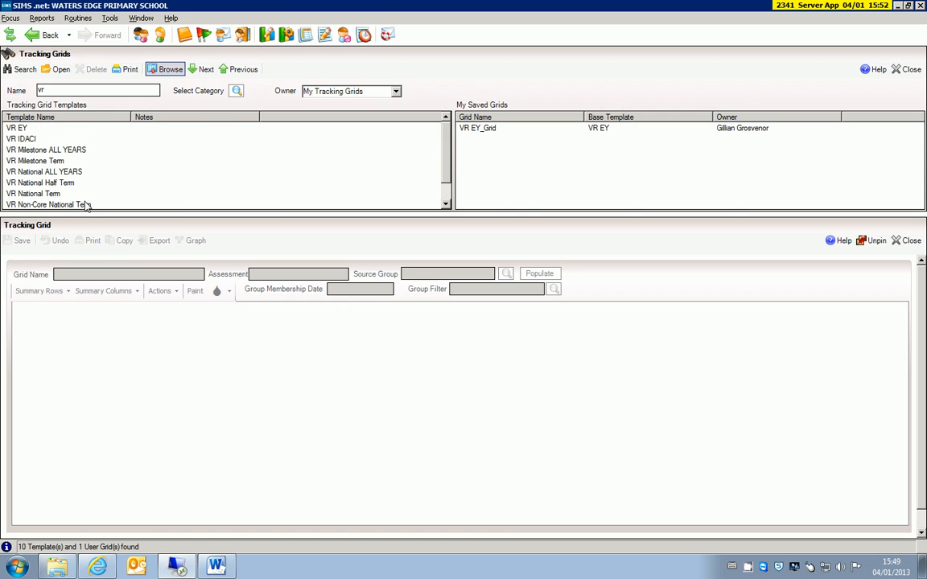
click(76, 152)
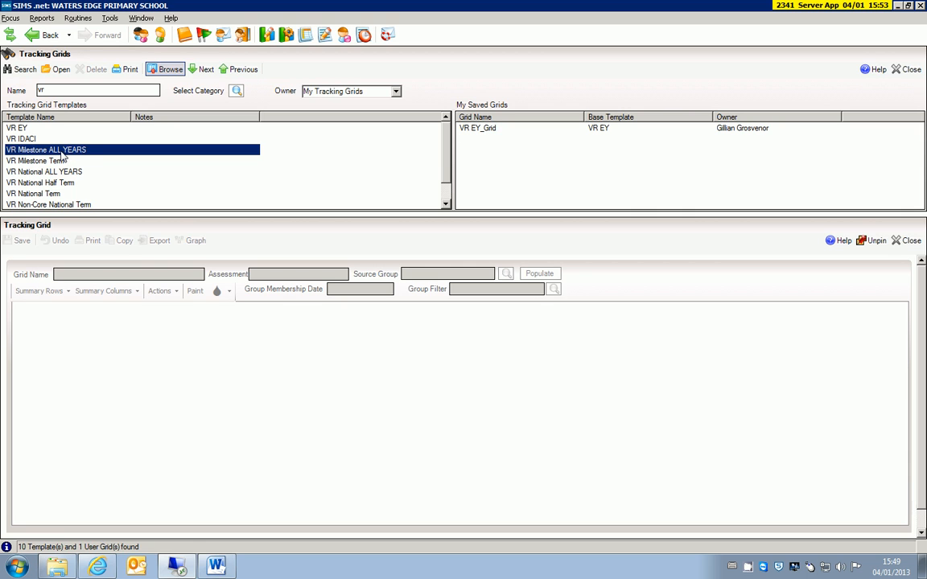
double_click(70, 157)
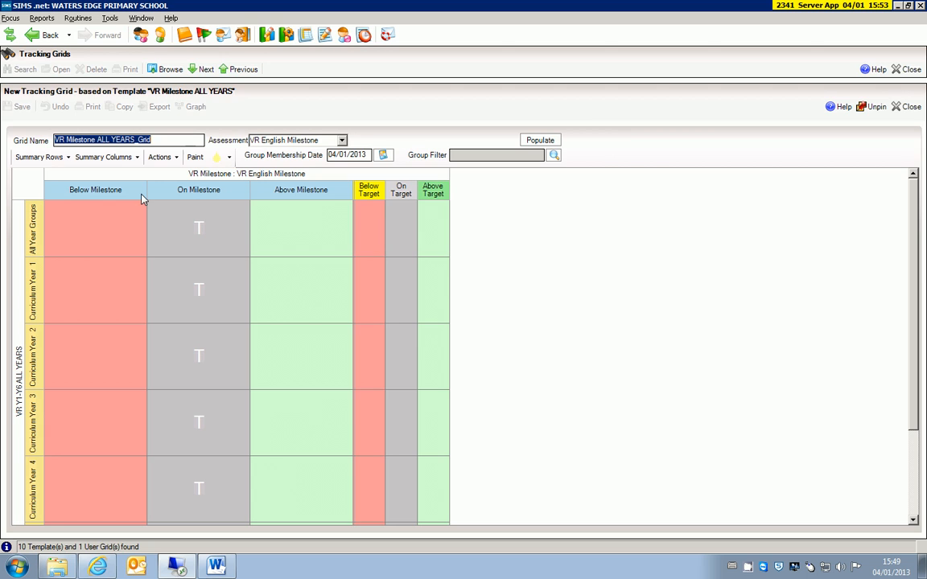
- Set the grid's assessment to VR Writing Milestone, populate it, and look through all the curriculum year rows
click(257, 140)
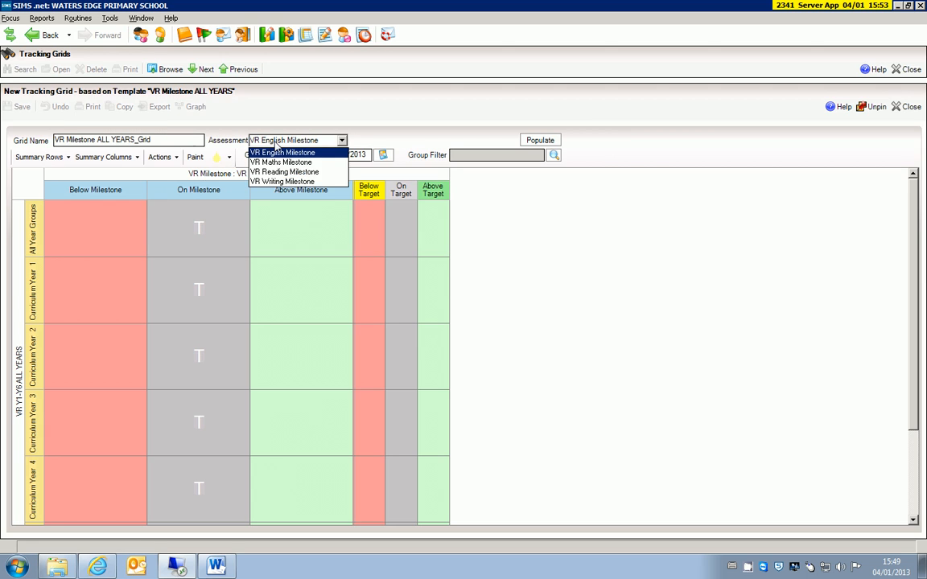
click(278, 150)
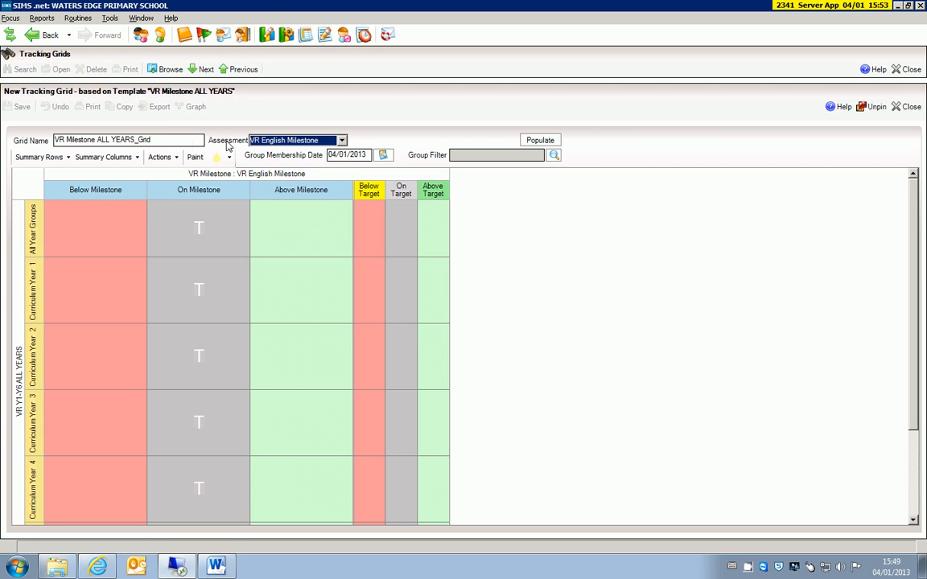
click(280, 143)
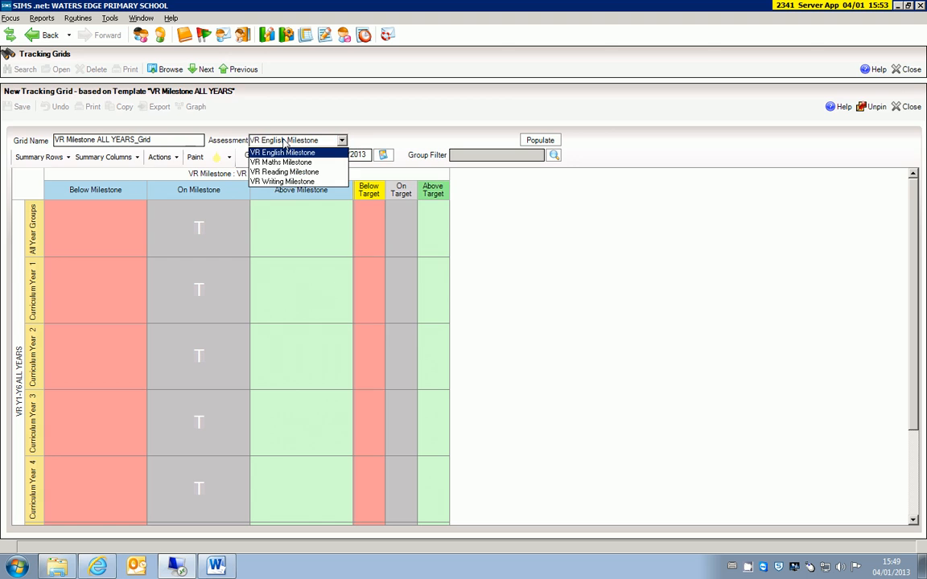
click(295, 183)
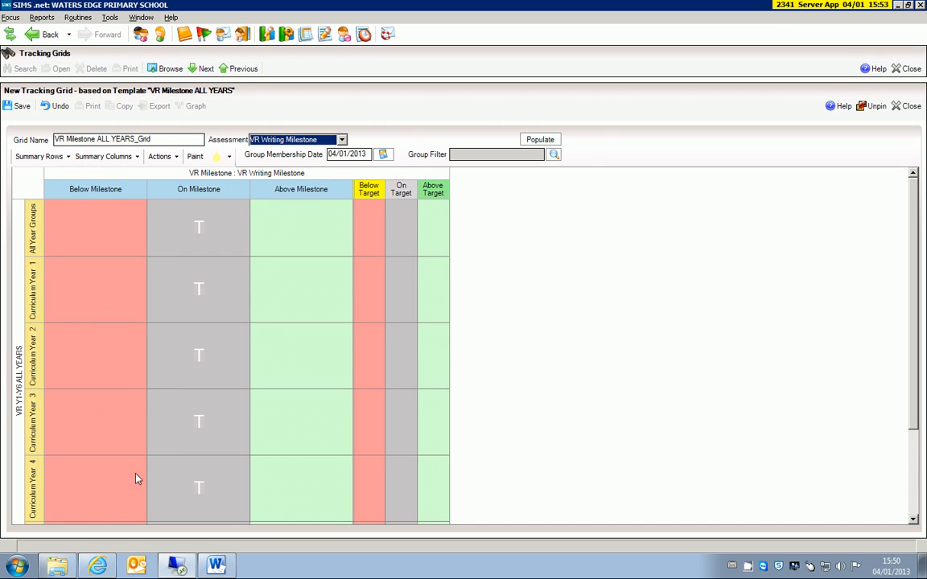
click(537, 139)
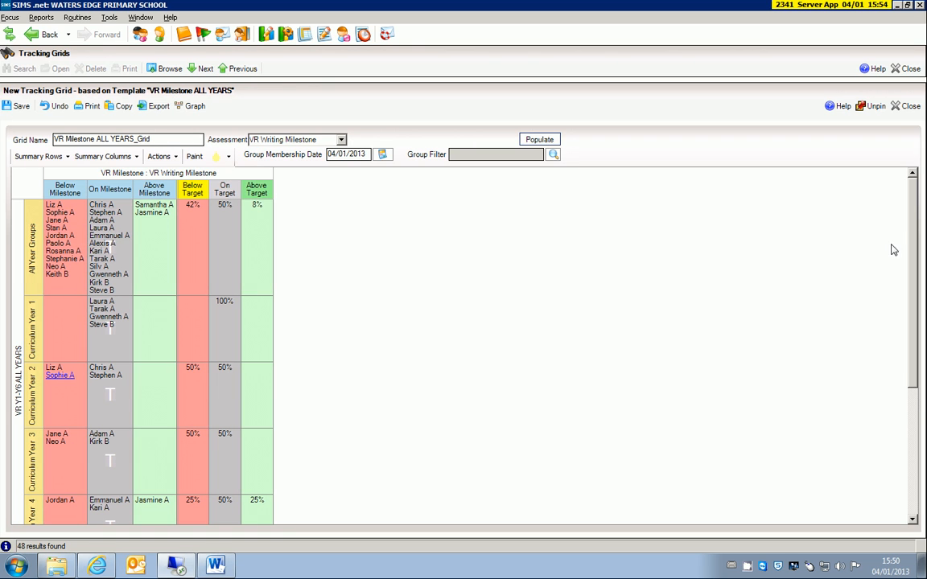
drag(915, 239, 923, 153)
click(914, 426)
drag(913, 423, 909, 225)
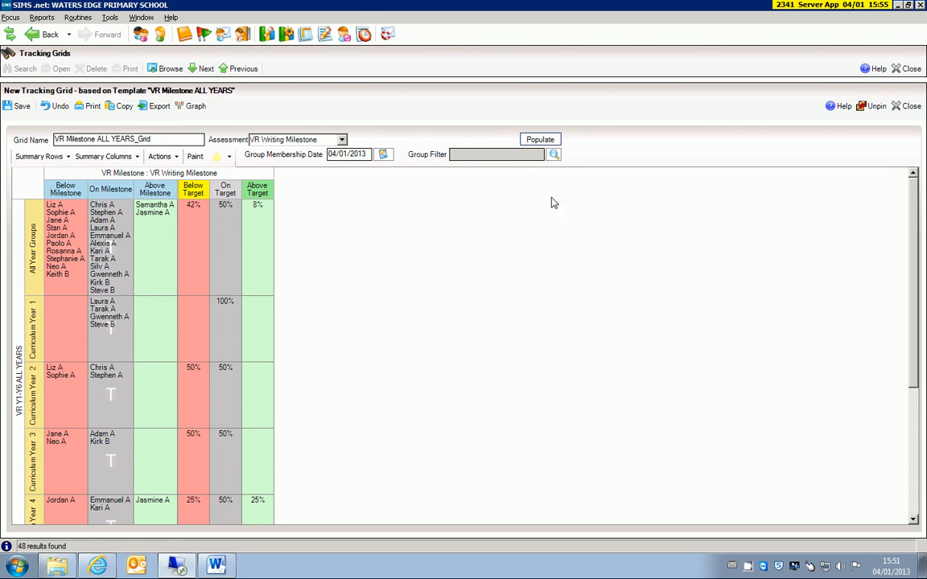
click(554, 154)
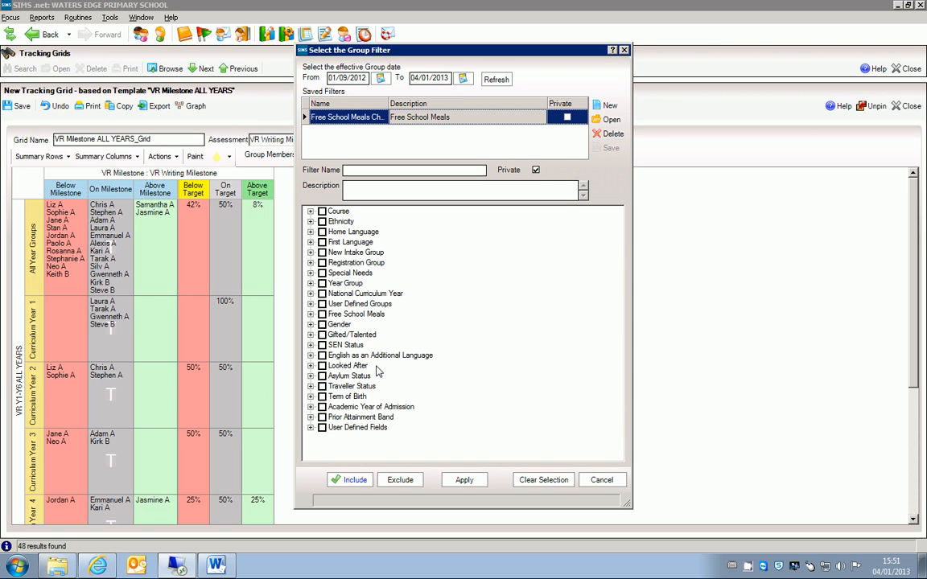
click(310, 324)
click(334, 345)
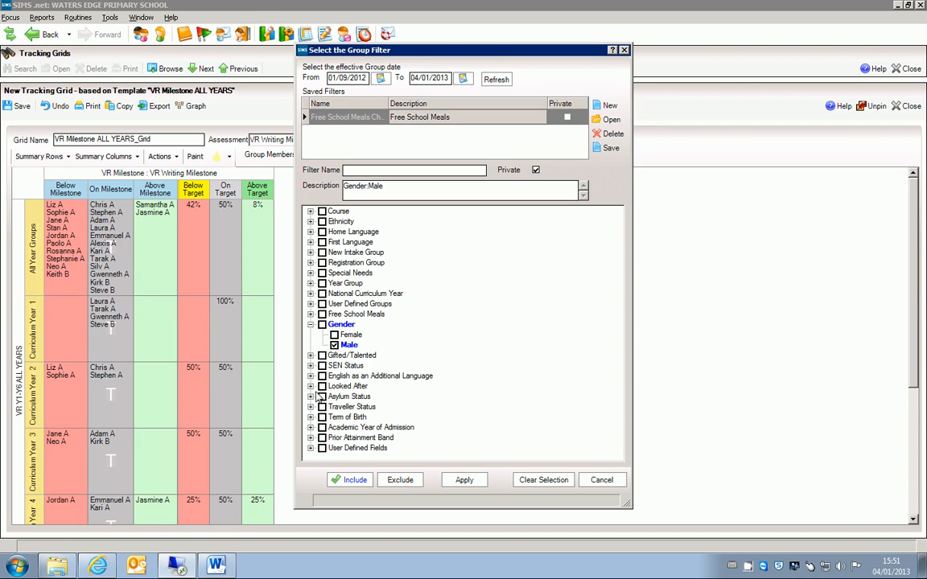
click(601, 480)
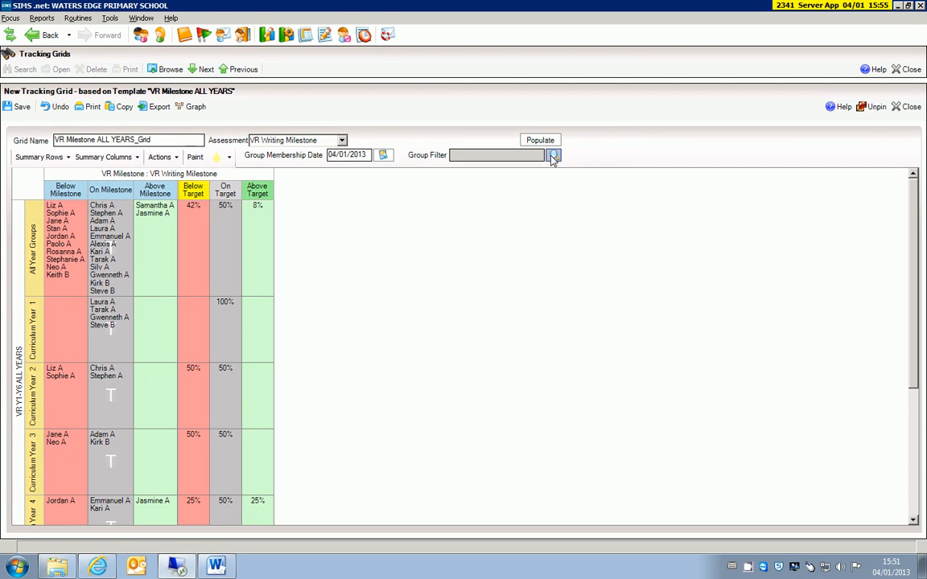
- Apply a group filter for Gender: Male and repopulate the writing milestone grid
click(554, 156)
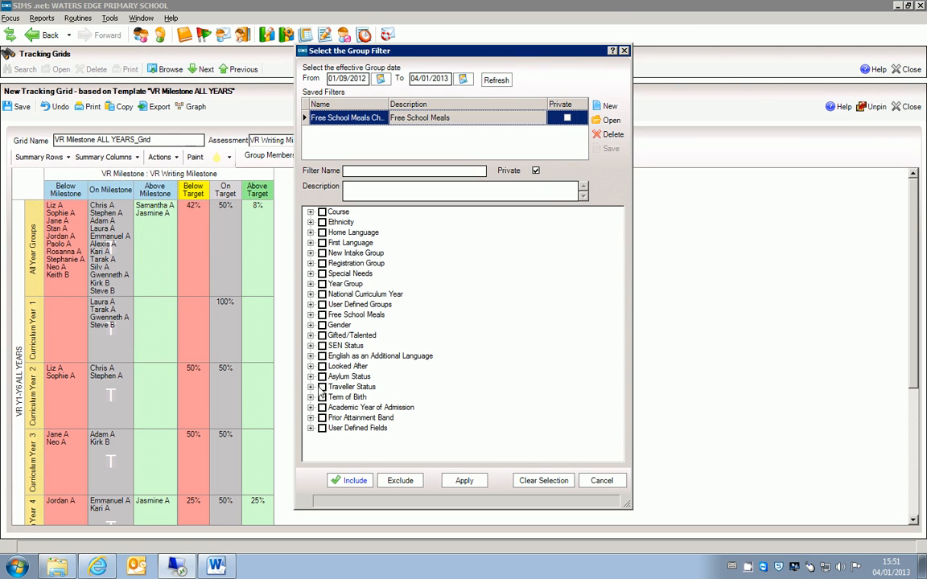
click(310, 325)
click(334, 345)
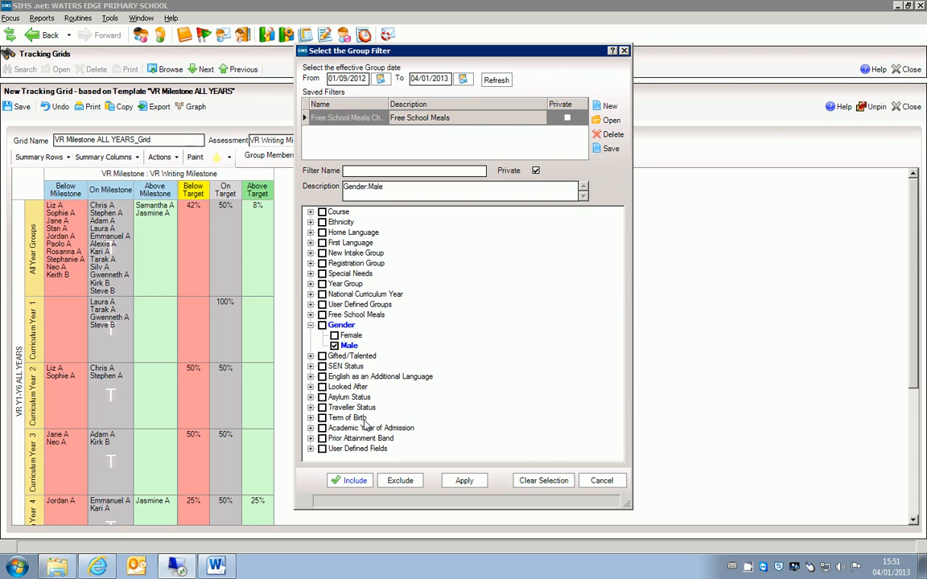
click(452, 478)
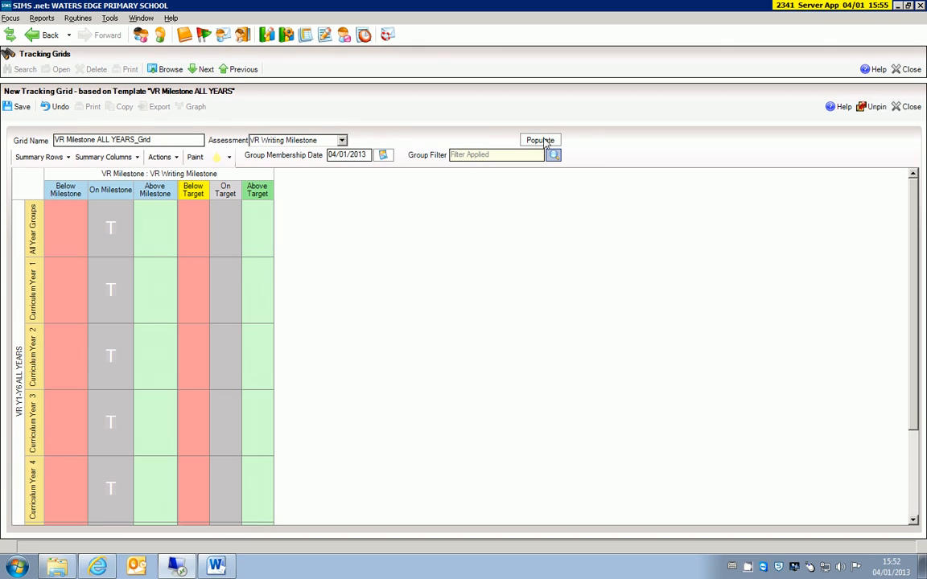
click(540, 141)
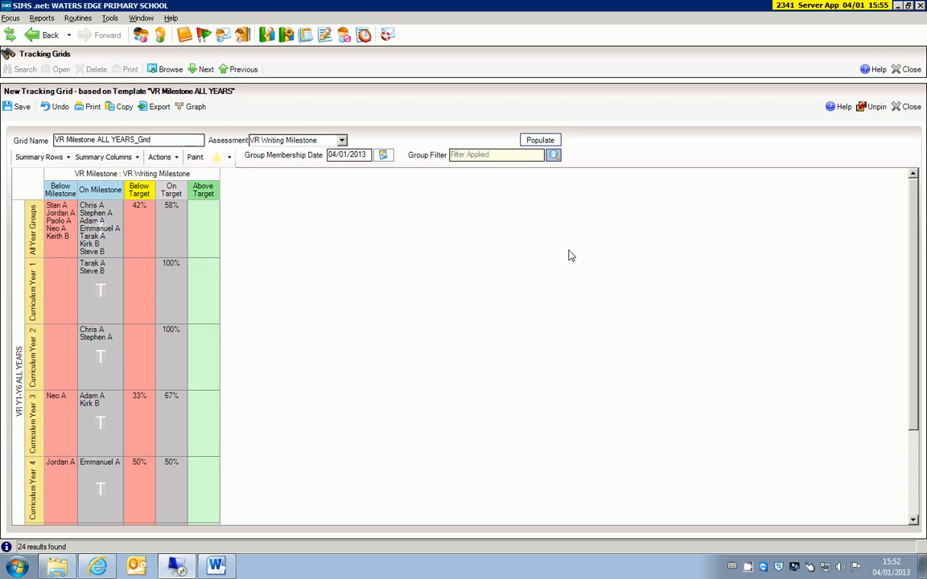
- Switch the filtered grid's assessment to VR Maths Milestone and repopulate it
click(296, 142)
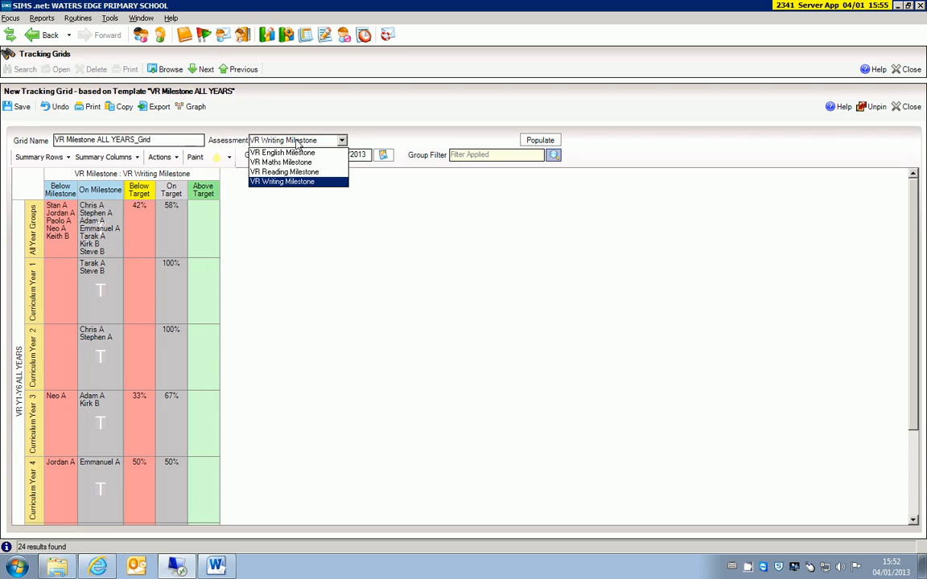
click(294, 162)
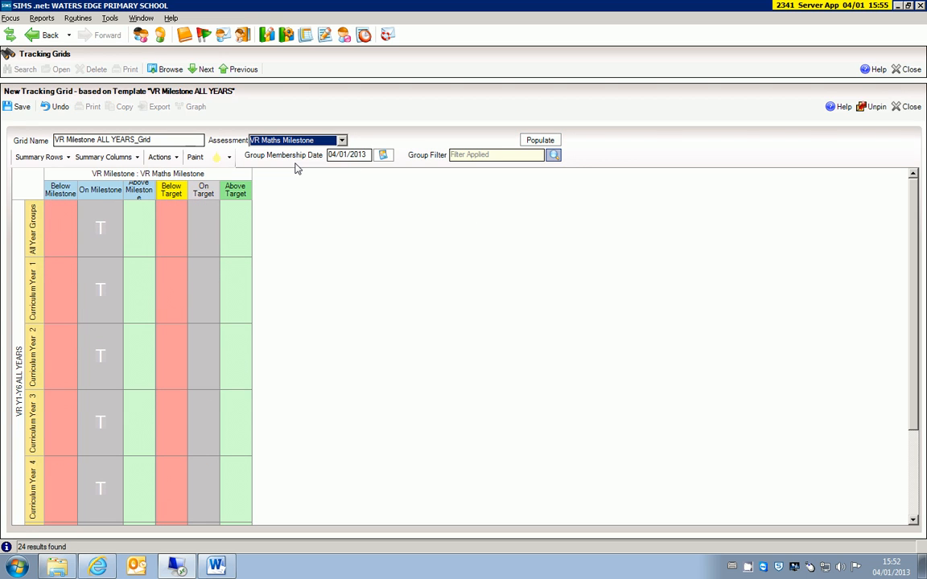
click(539, 140)
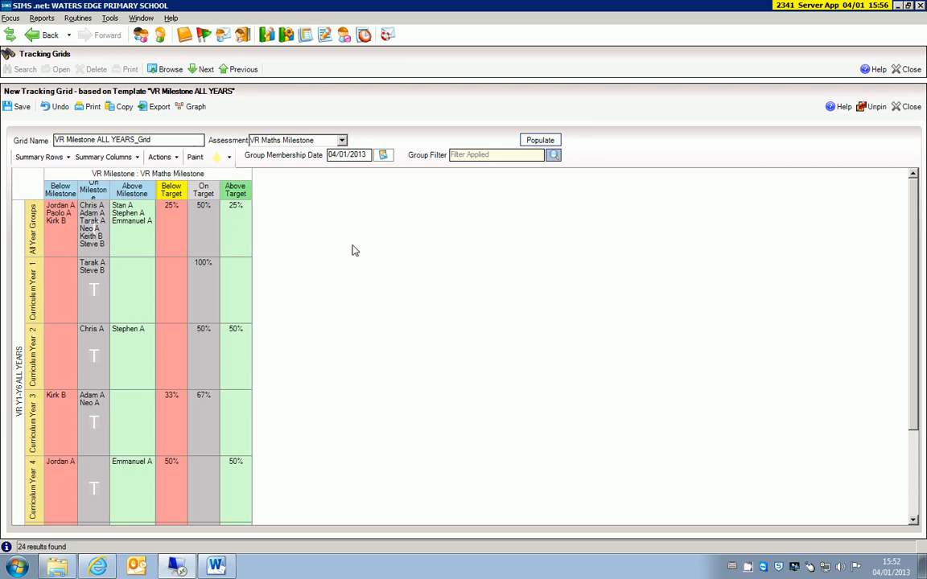
- Create a new tracking grid from the VR Milestone Term template, discarding the changes to the all-years grid
click(175, 71)
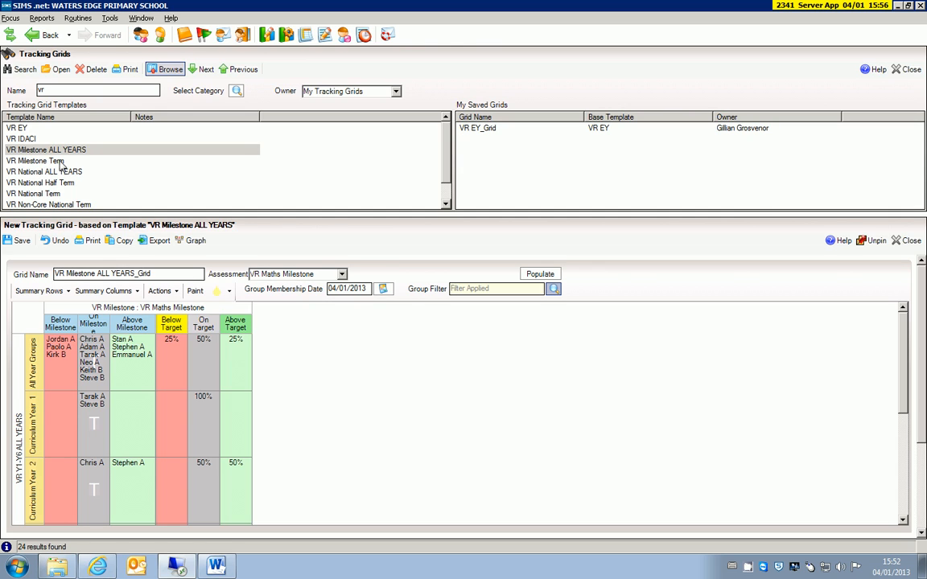
click(71, 161)
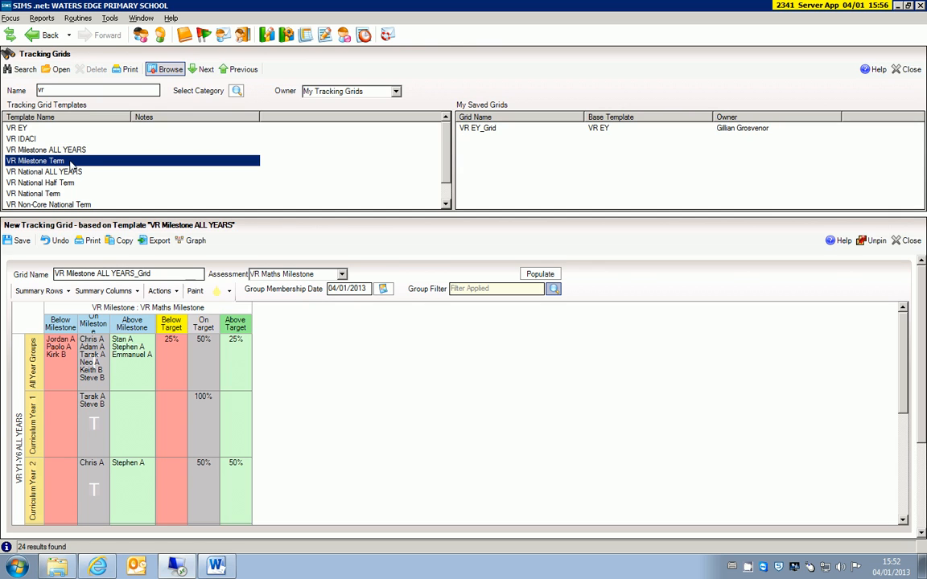
click(68, 150)
click(73, 161)
double_click(59, 162)
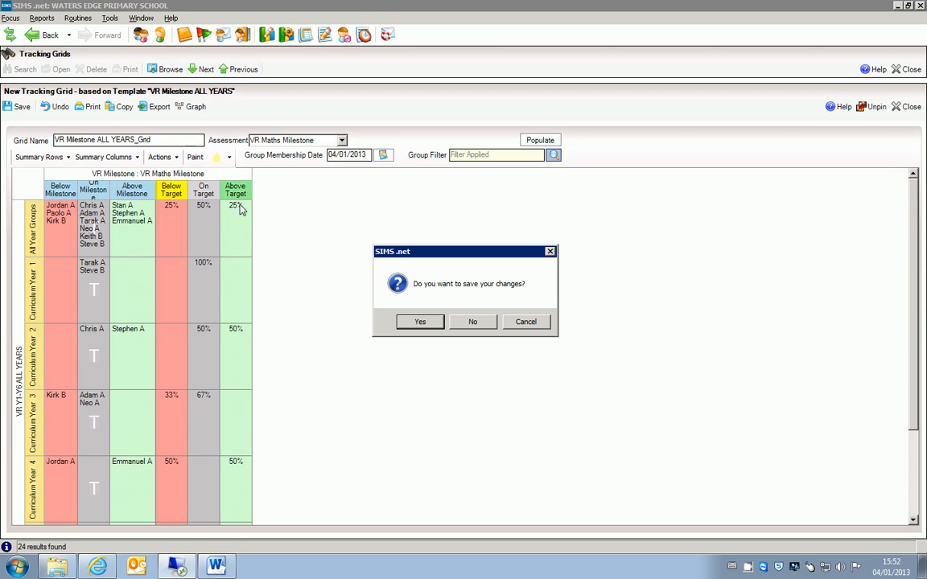
click(472, 321)
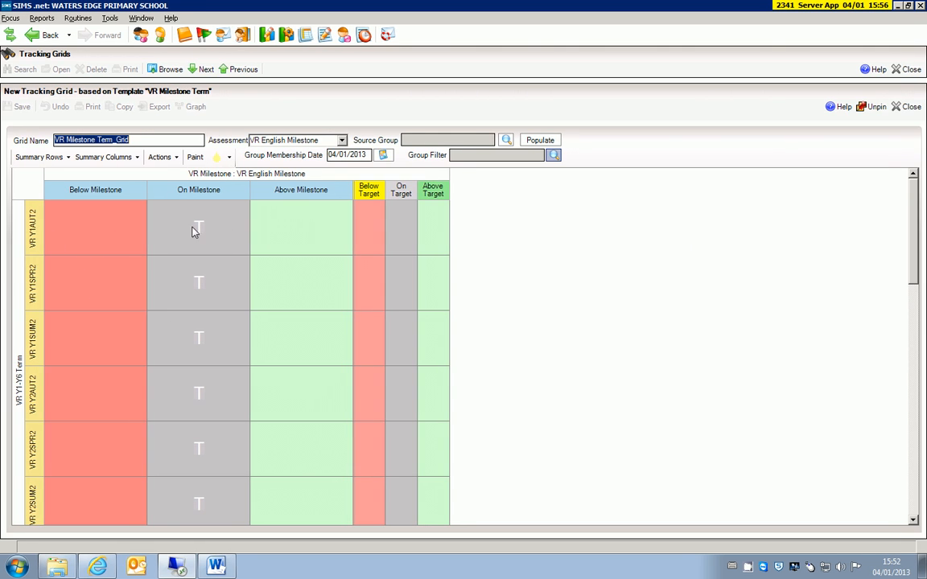
- Set the assessment of the termly milestone grid to VR Maths Milestone
drag(914, 243, 914, 522)
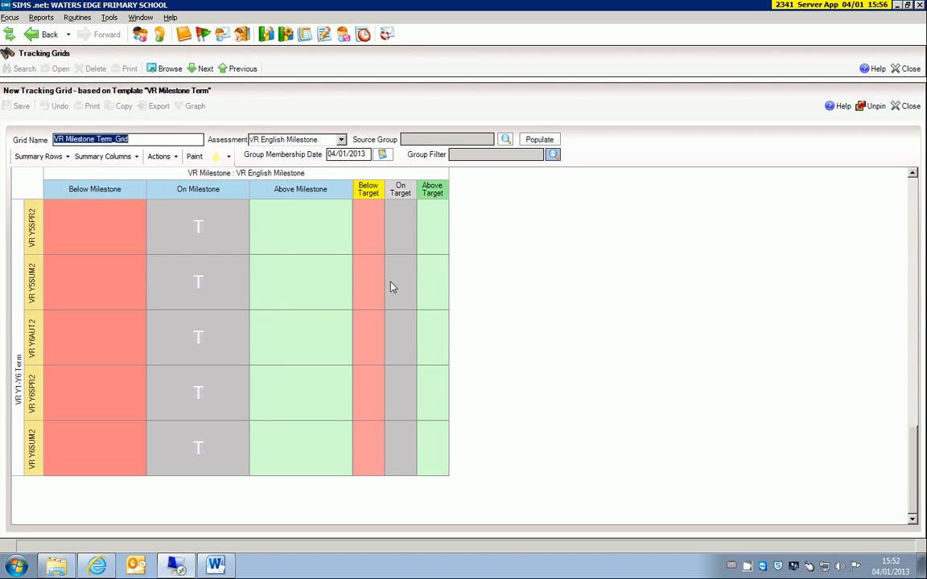
click(289, 141)
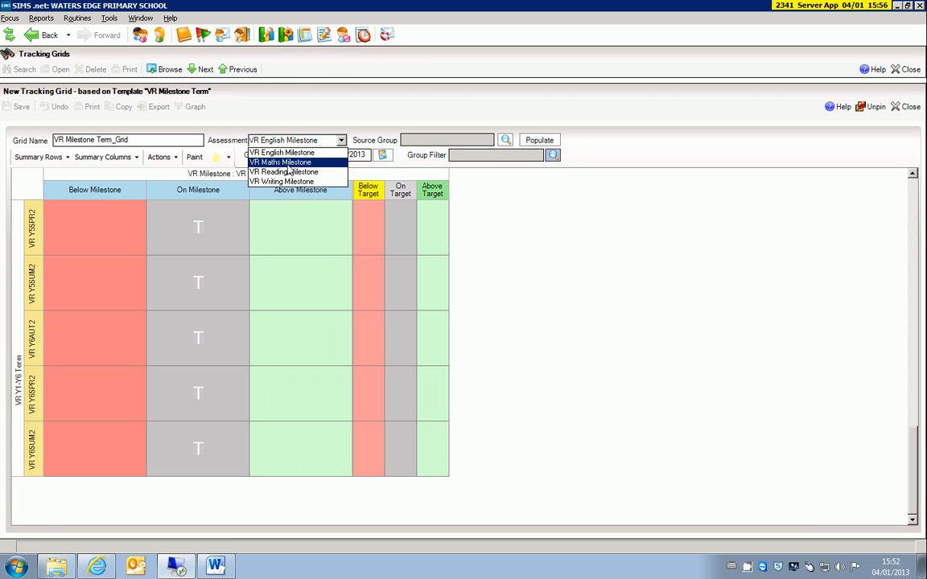
click(288, 166)
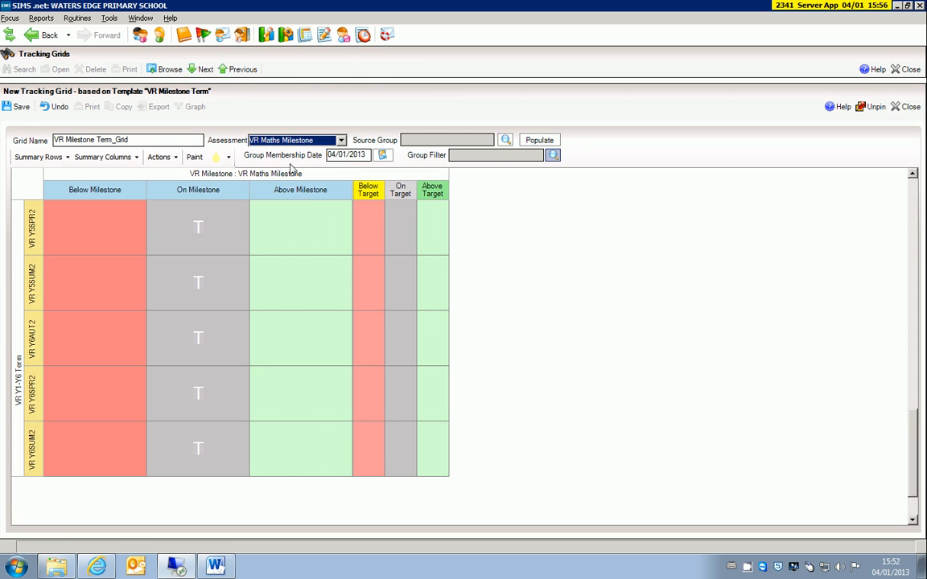
click(508, 142)
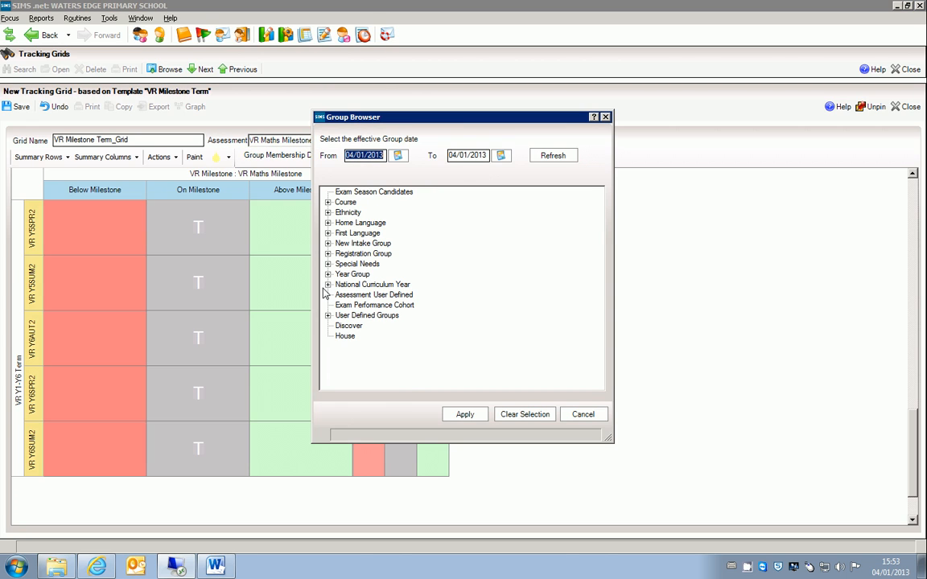
click(327, 284)
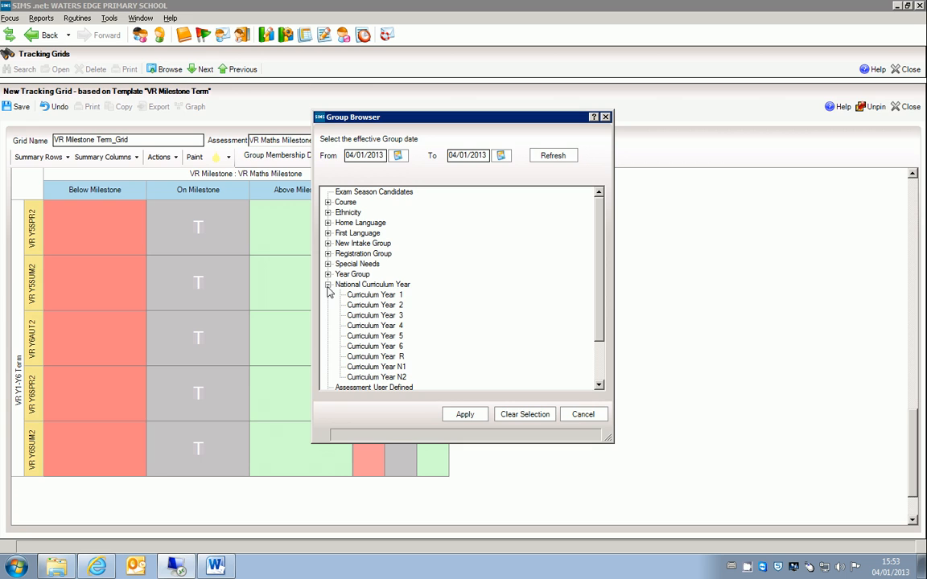
click(375, 346)
click(584, 418)
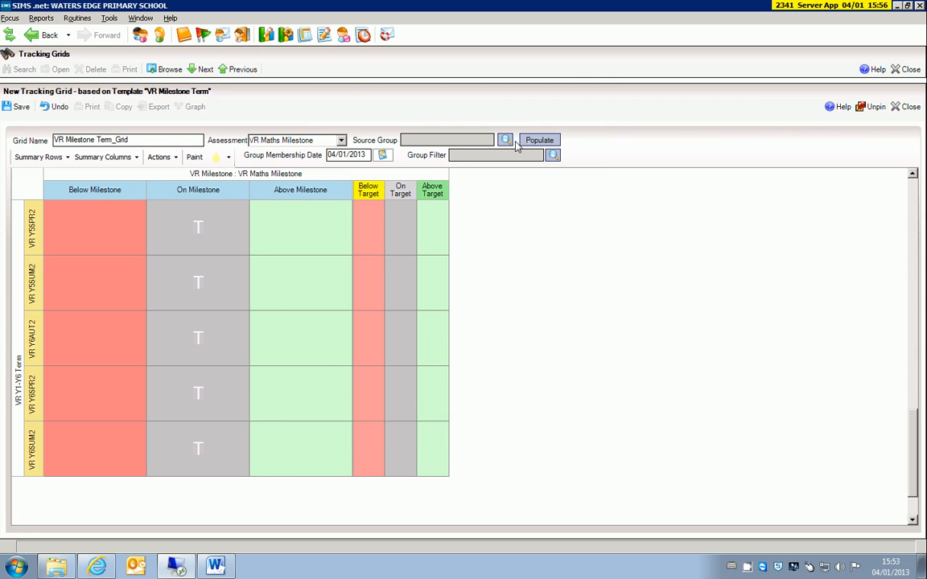
- Set the source group to National Curriculum Year 6, populate the termly grid, and view its Year 5 and Year 6 rows
click(505, 141)
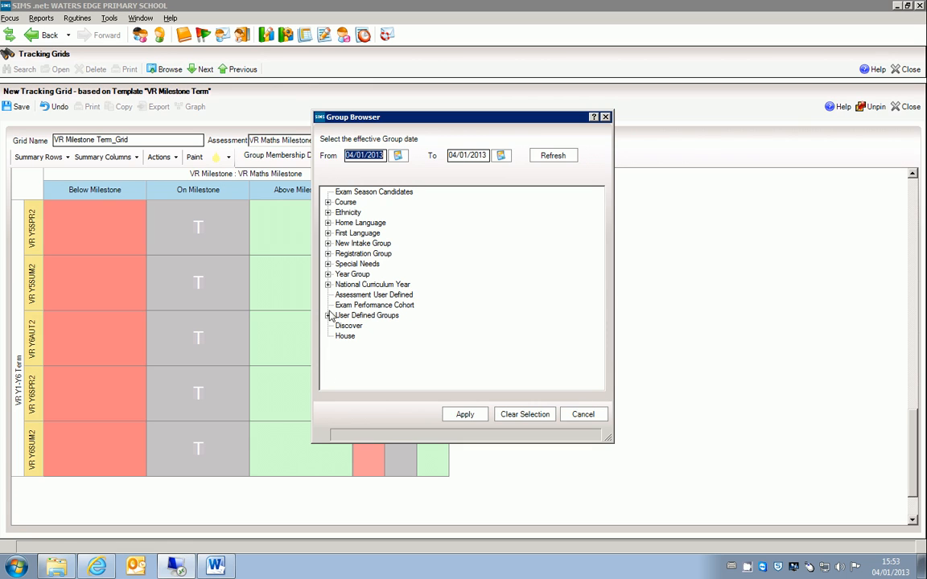
click(328, 285)
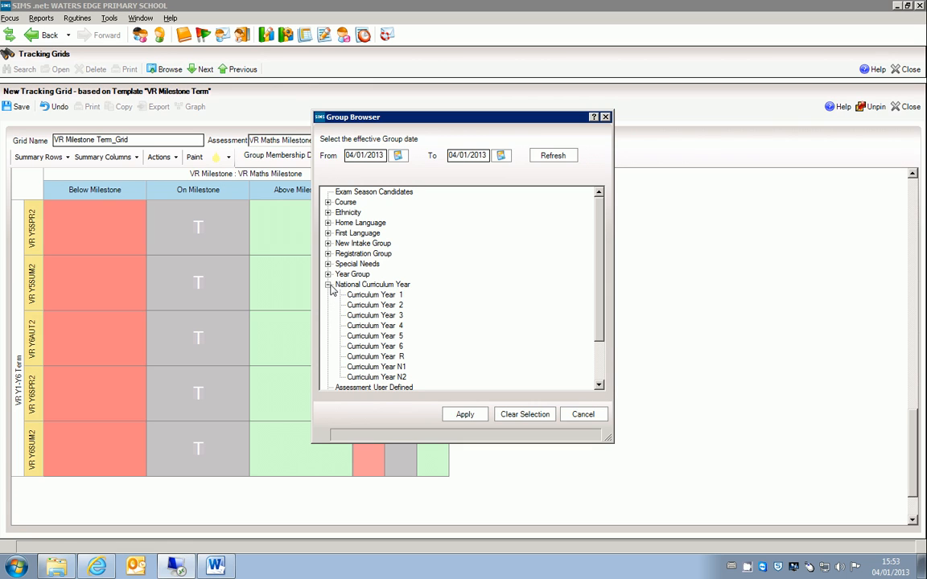
click(364, 346)
click(461, 415)
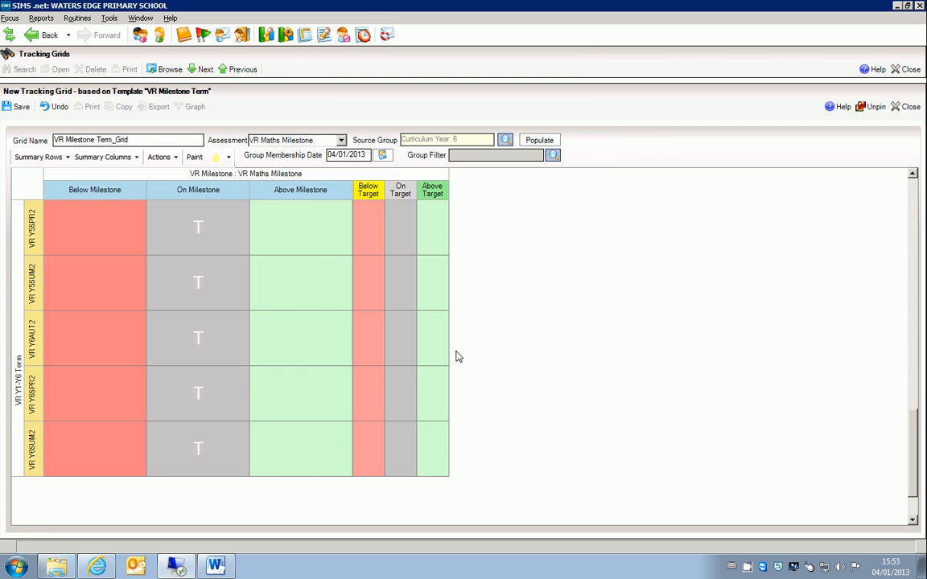
click(537, 143)
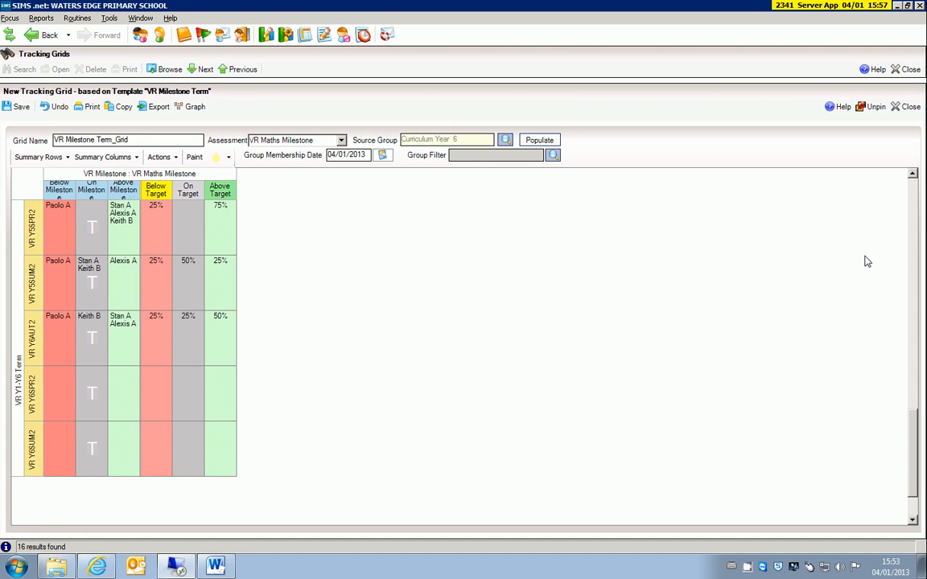
click(912, 173)
click(912, 173)
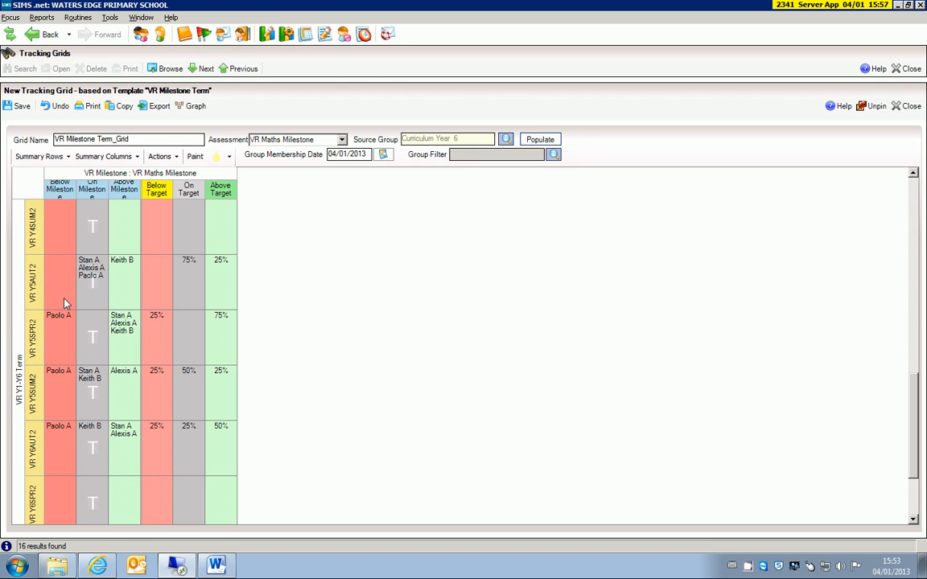
- Review the Year 4 to Year 6 rows of the termly grid and switch its assessment to VR Writing Milestone
click(912, 173)
click(912, 173)
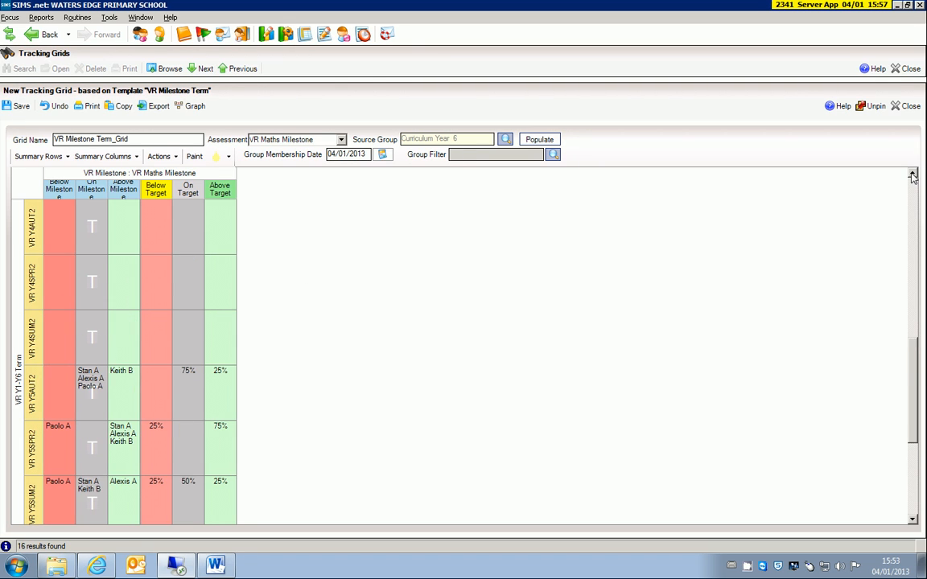
click(912, 518)
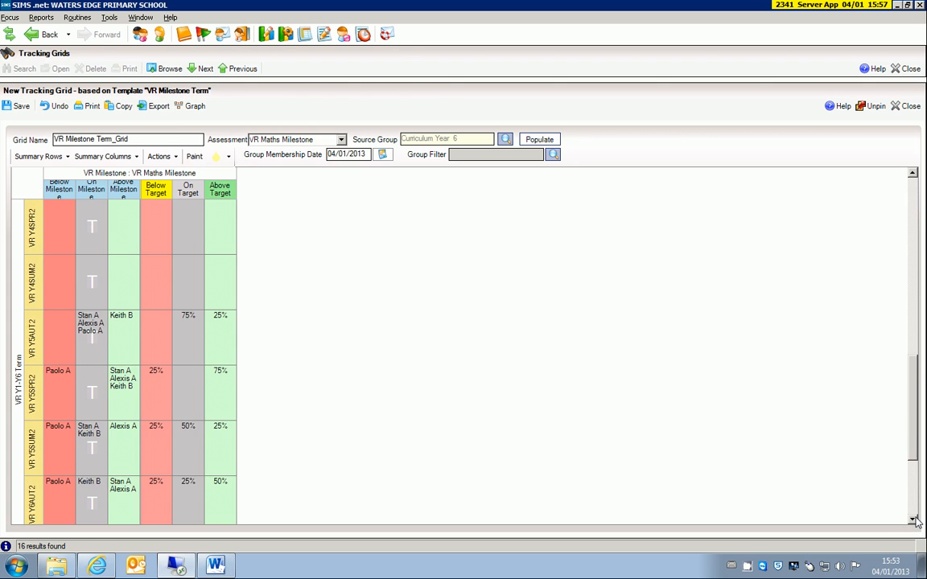
click(913, 520)
click(914, 519)
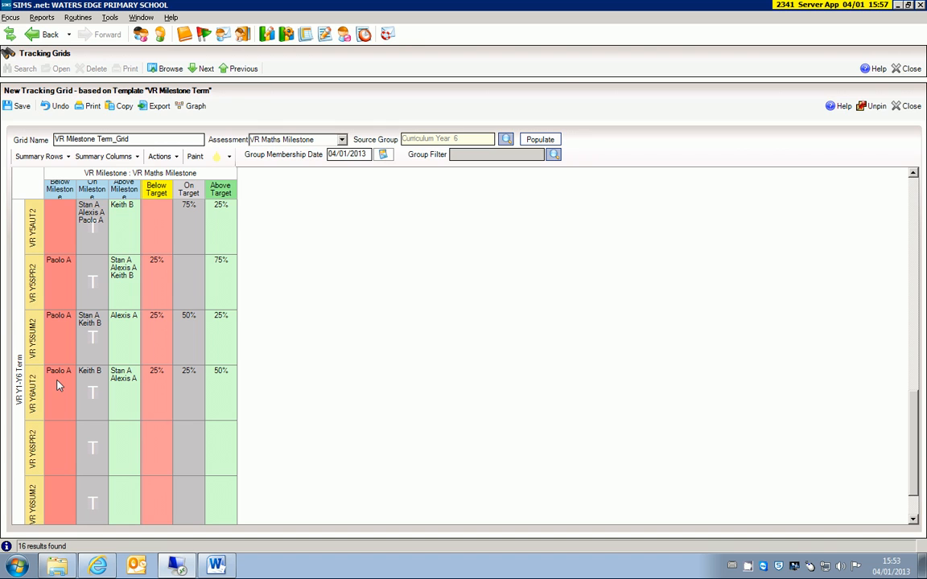
click(255, 139)
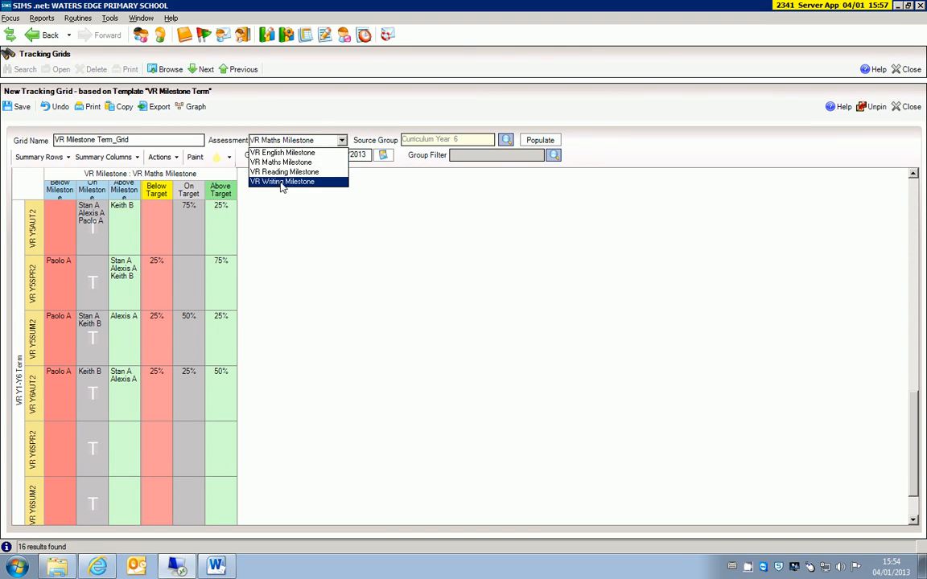
click(280, 177)
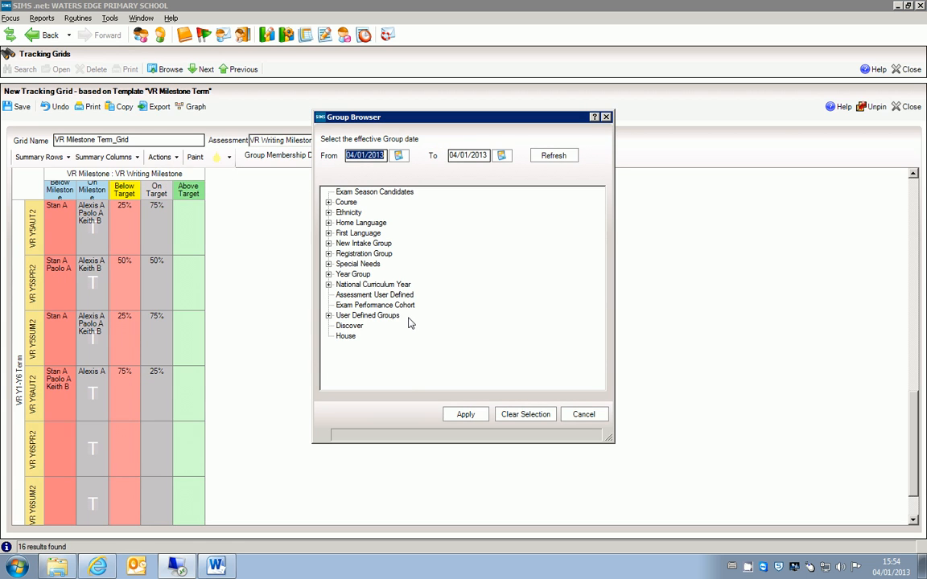
- Set the source group to National Curriculum Year 4, repopulate the termly grid, and view its Year 3 and Year 4 rows
click(328, 284)
click(375, 325)
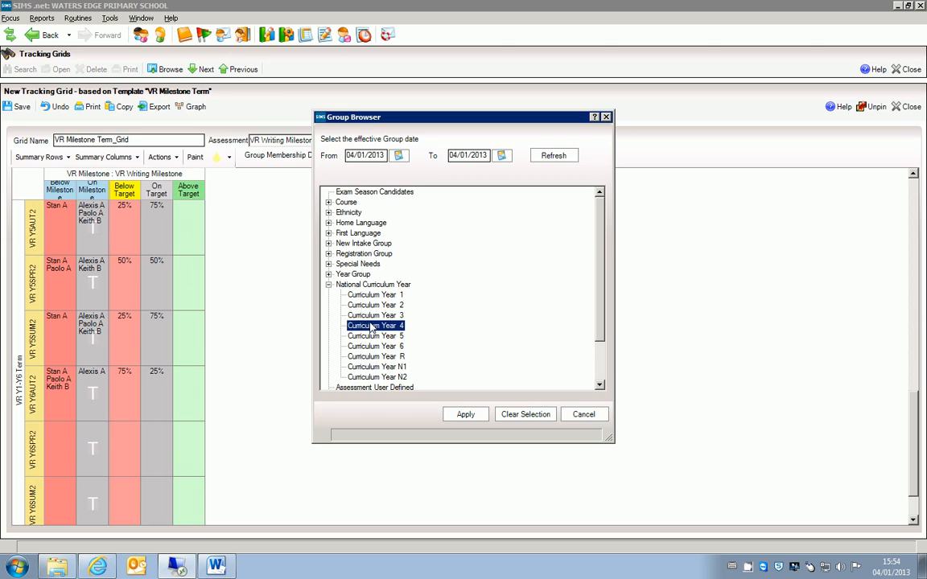
click(464, 415)
click(540, 140)
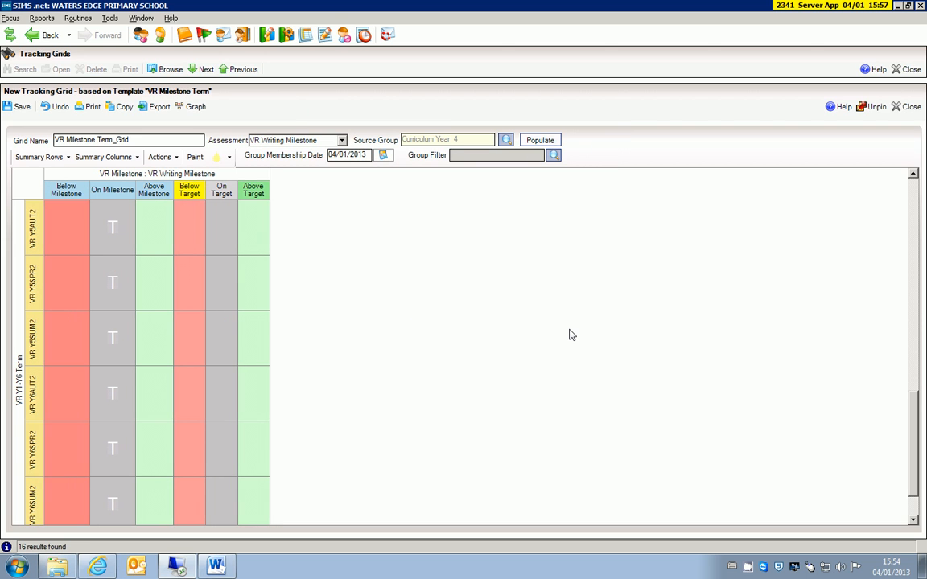
drag(913, 418, 915, 312)
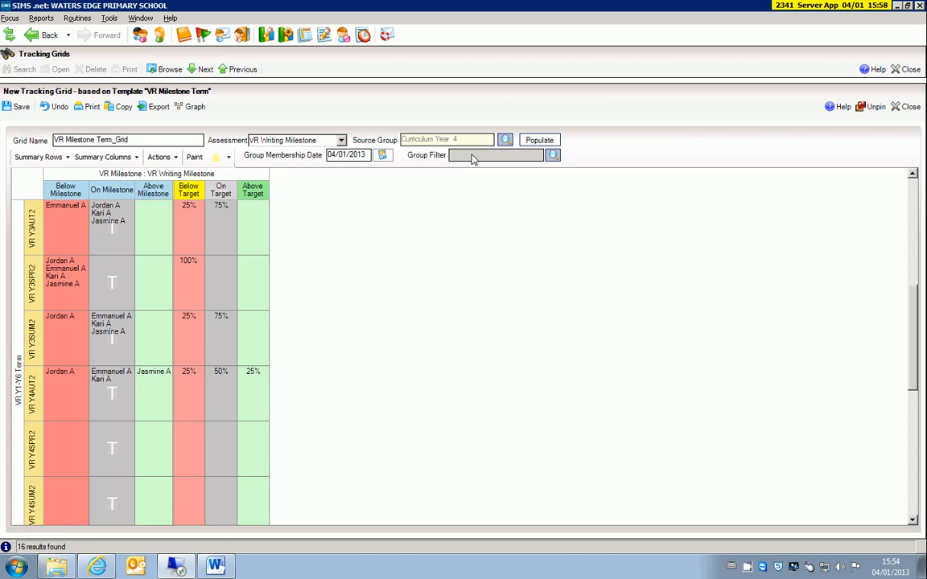
- Examine the available group filter categories without applying any, and look through the list of VR tracking grid templates
click(553, 156)
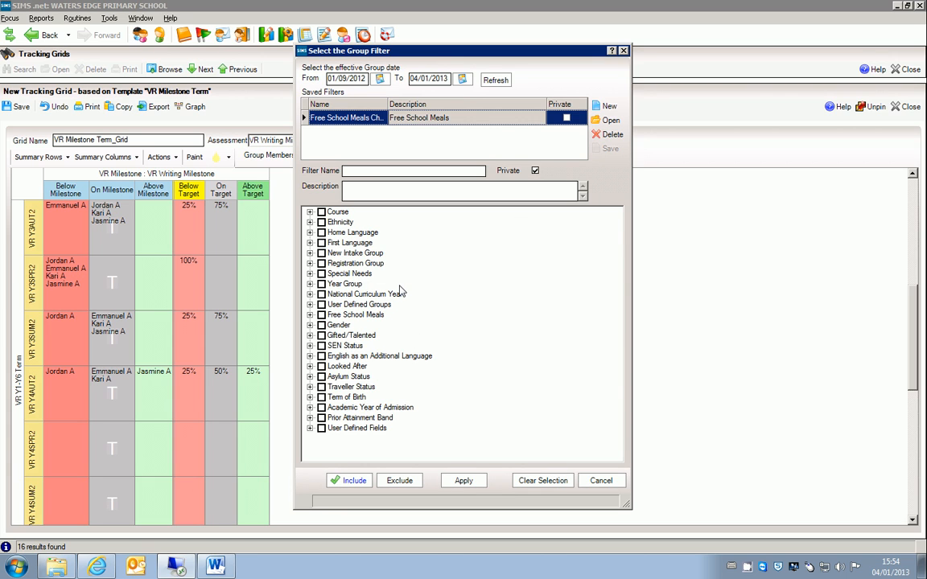
click(601, 480)
click(163, 69)
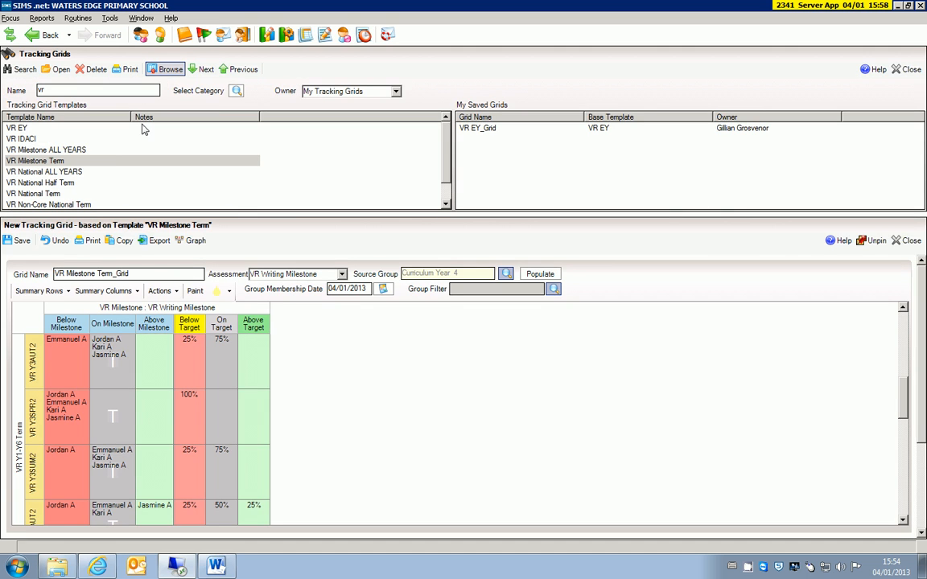
click(70, 163)
click(69, 195)
scroll(69, 197, down, 1)
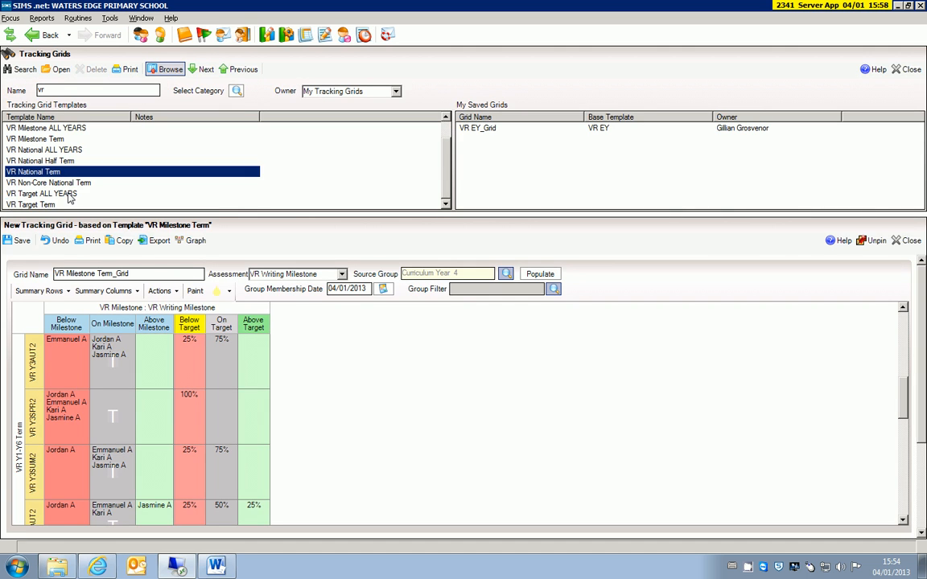
click(65, 206)
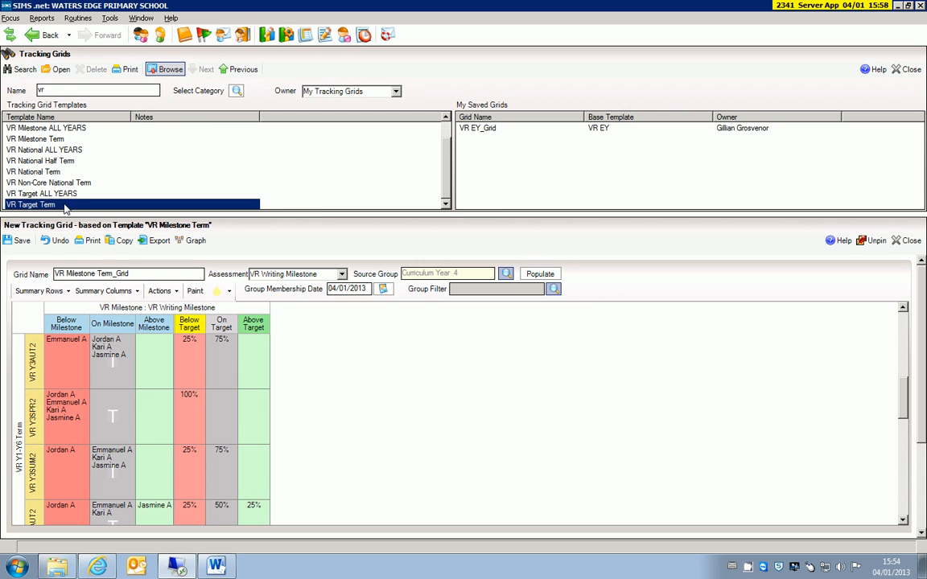
scroll(66, 207, up, 1)
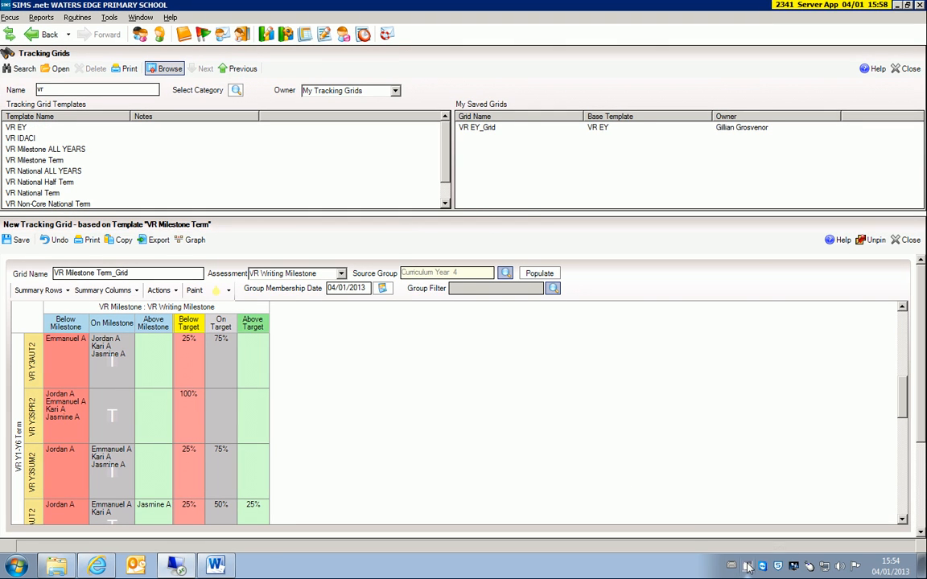